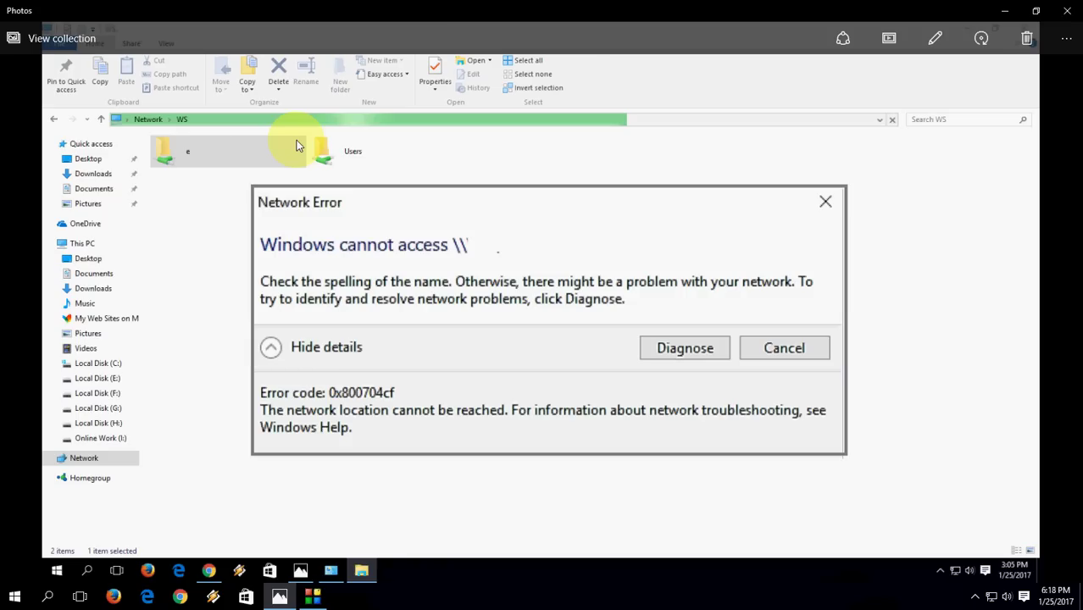
- Close the picture of the network error and refresh the desktop
{"action": "left_click", "coordinate": [1068, 11]}
{"action": "right_click", "coordinate": [435, 212]}
{"action": "left_click", "coordinate": [456, 252]}
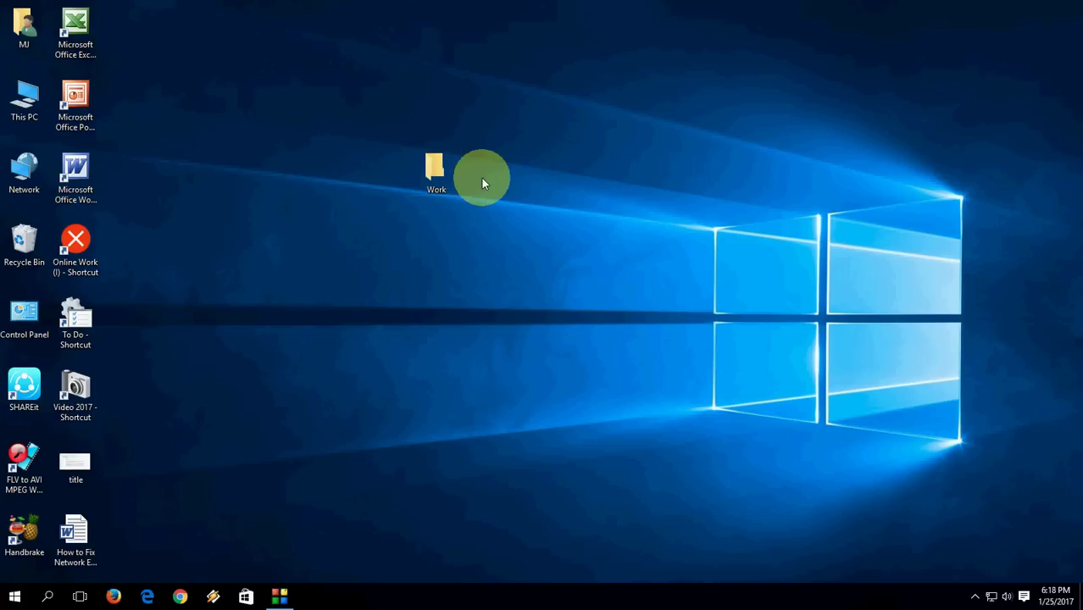
- Turn on sharing for the desktop's Work folder in its Advanced Sharing settings
{"action": "right_click", "coordinate": [438, 185]}
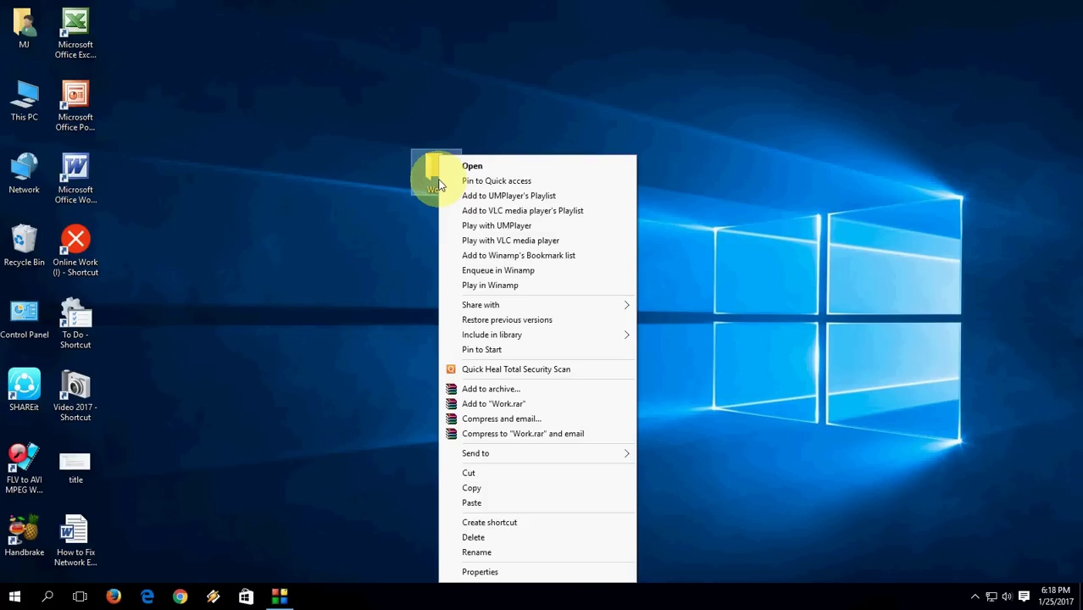
{"action": "left_click", "coordinate": [483, 575]}
{"action": "left_click_drag", "start_coordinate": [547, 185], "coordinate": [514, 108]}
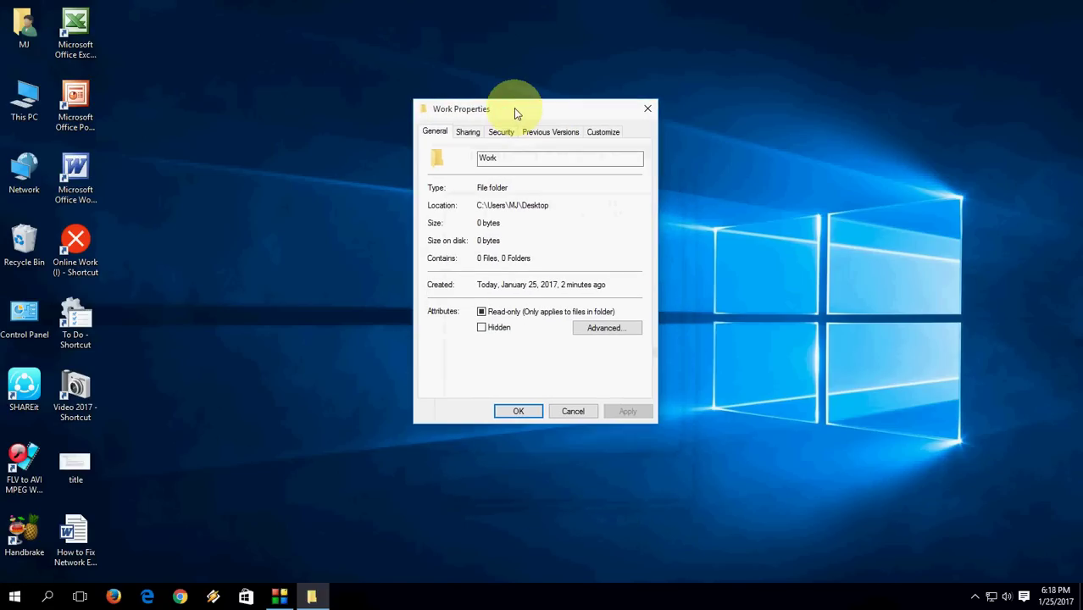
{"action": "left_click", "coordinate": [466, 133]}
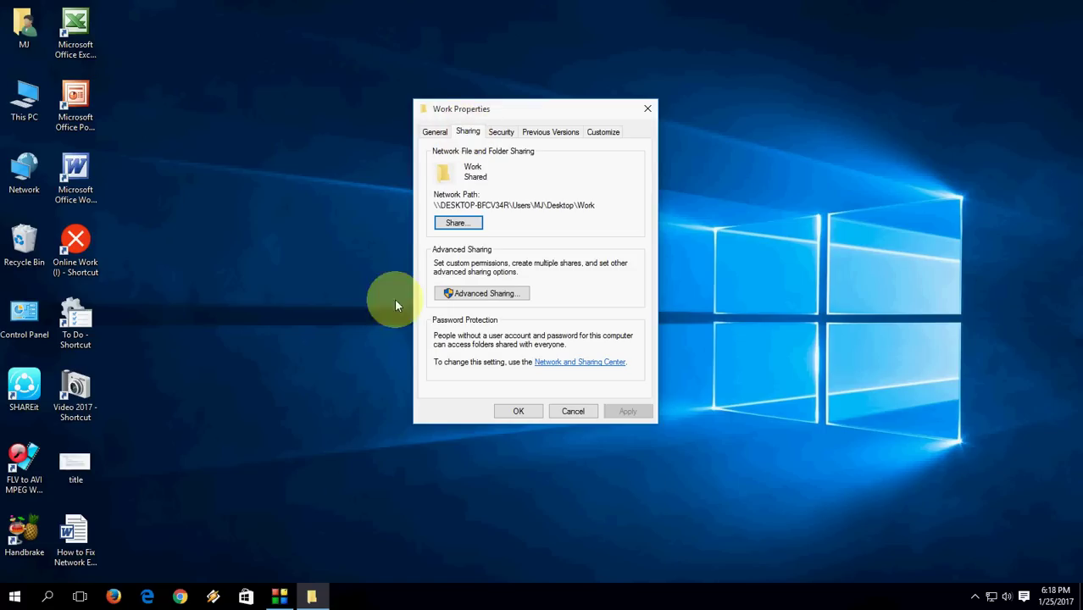
{"action": "left_click", "coordinate": [474, 296]}
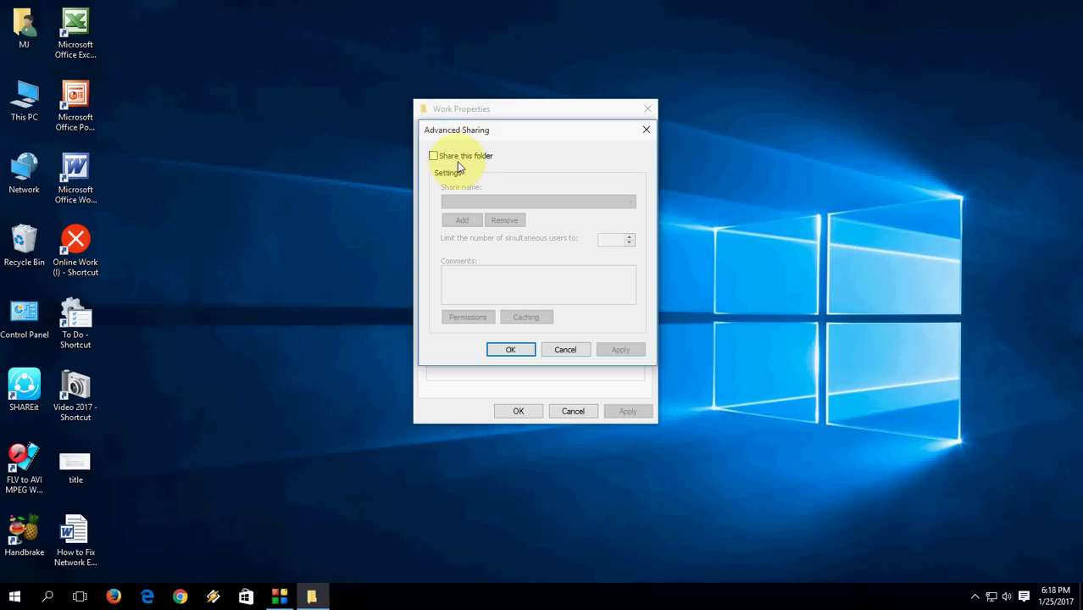
{"action": "left_click", "coordinate": [460, 160]}
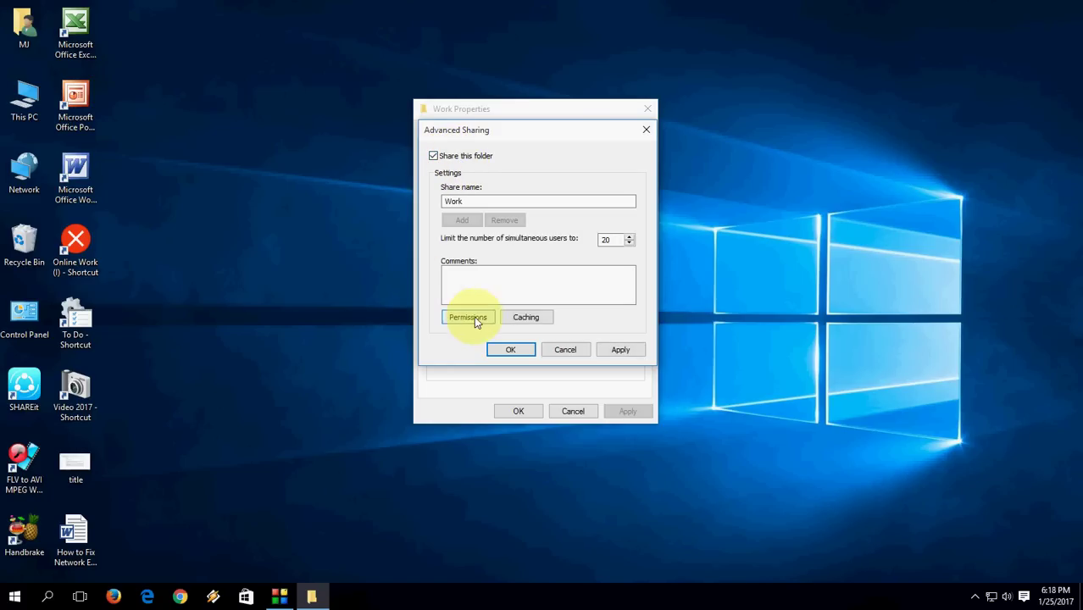
- Allow Everyone Full Control in the Work folder's share permissions, adding the group by entering "eve"
{"action": "left_click", "coordinate": [453, 326]}
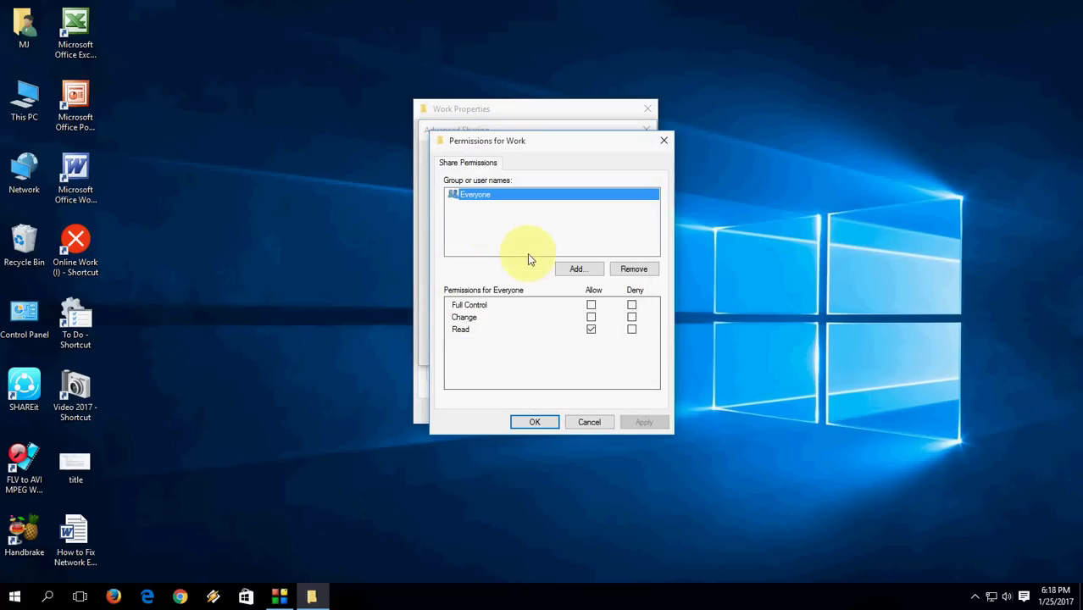
{"action": "left_click", "coordinate": [591, 306]}
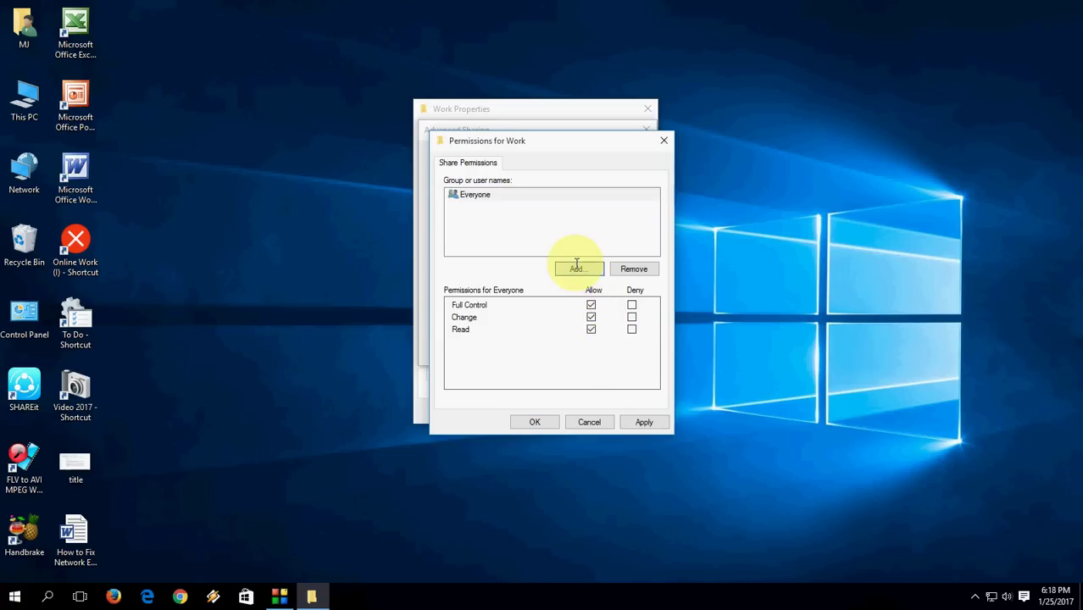
{"action": "left_click", "coordinate": [577, 268]}
{"action": "type", "text": "eve"}
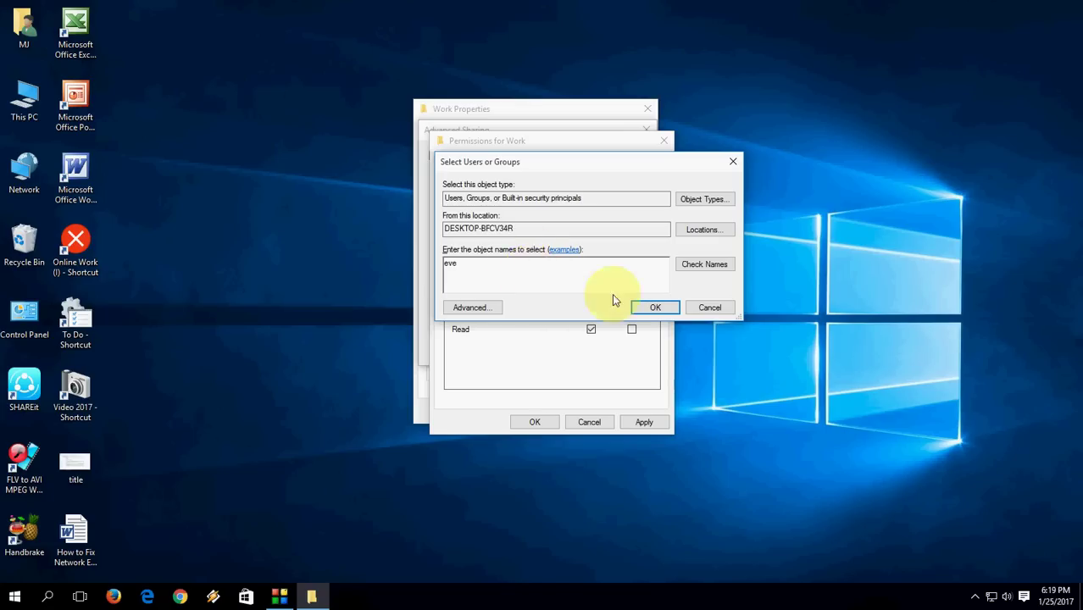
{"action": "left_click", "coordinate": [652, 308]}
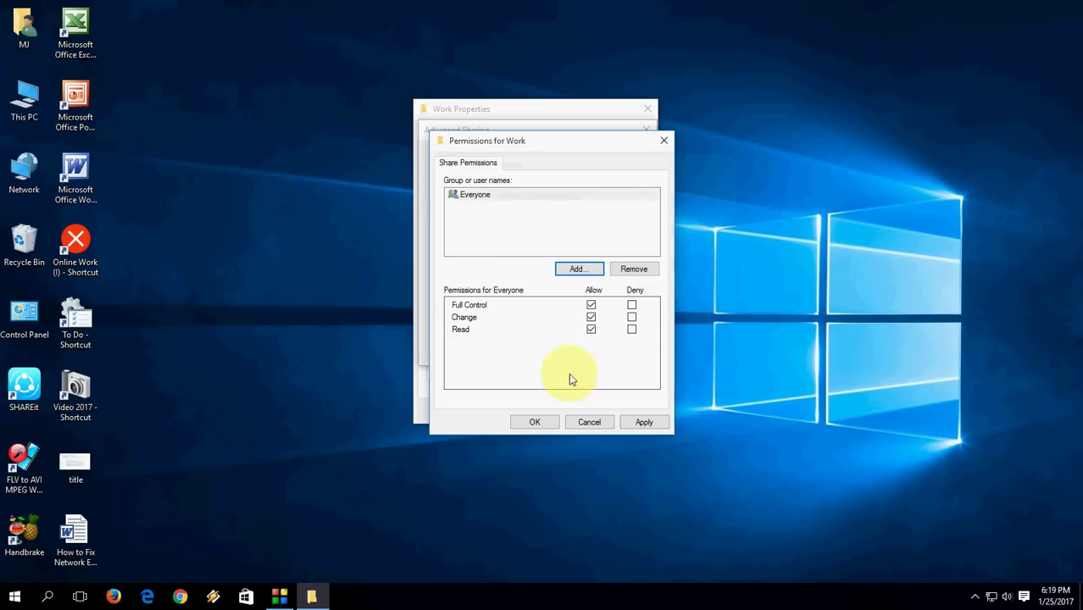
{"action": "left_click", "coordinate": [642, 423]}
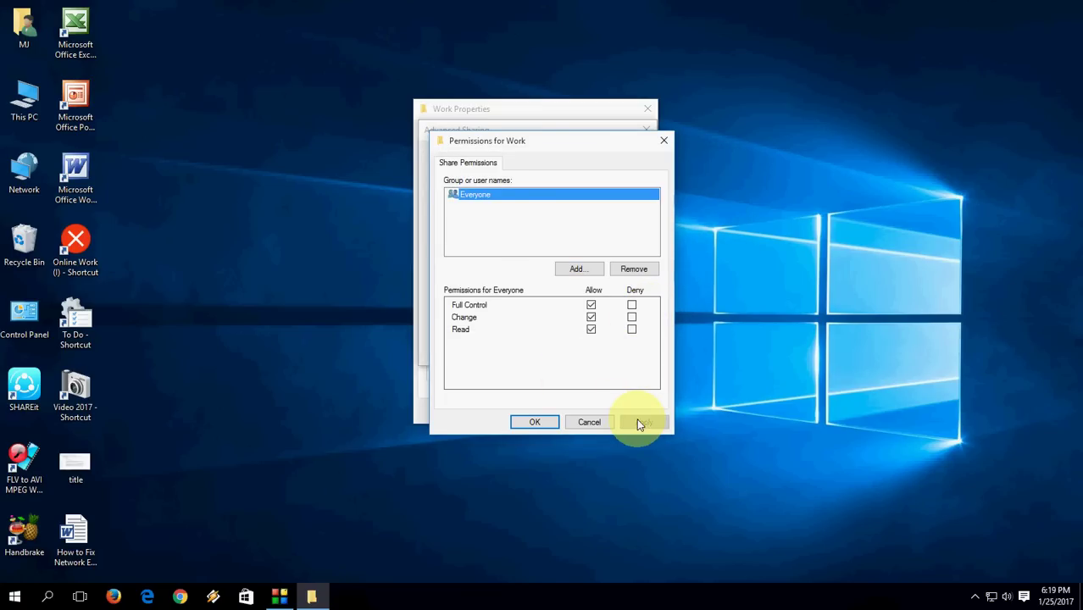
{"action": "left_click", "coordinate": [536, 423]}
- Apply the Work folder's advanced sharing settings, close its properties and refresh the desktop
{"action": "left_click", "coordinate": [616, 349]}
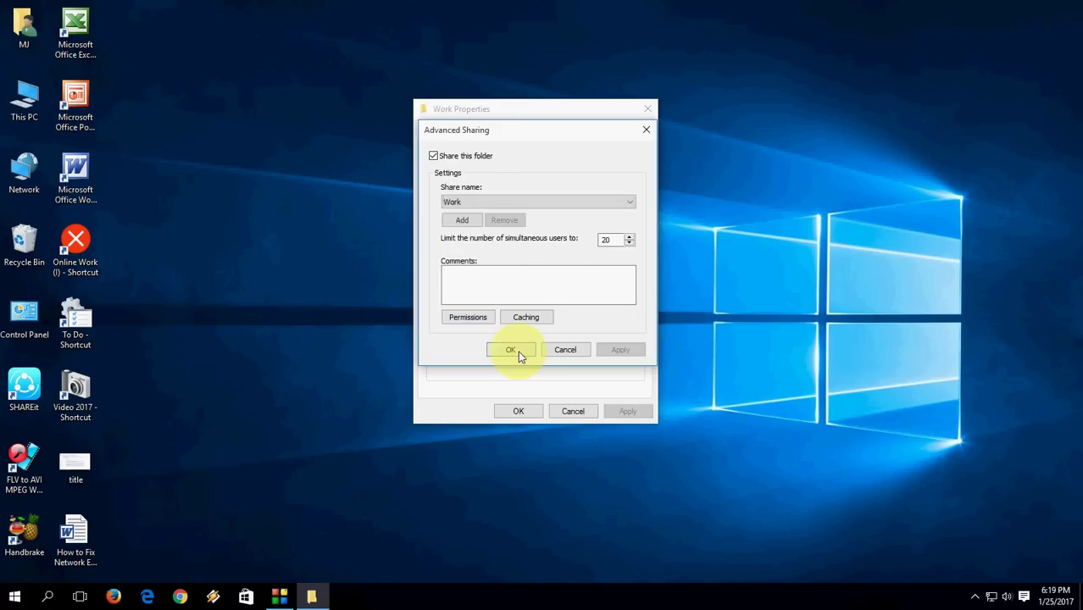
{"action": "left_click", "coordinate": [516, 353]}
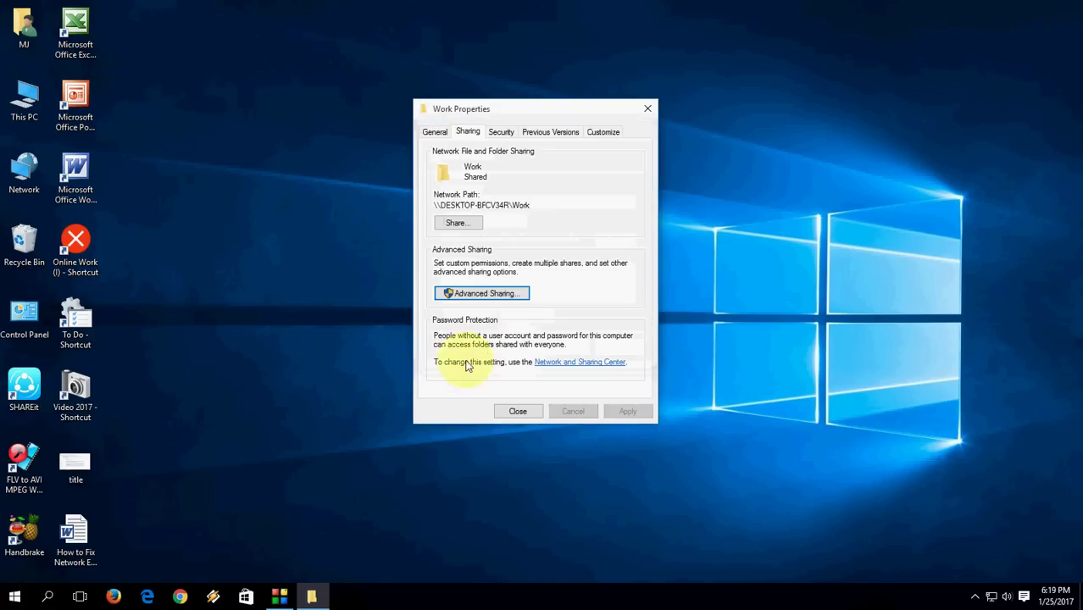
{"action": "left_click", "coordinate": [515, 412]}
{"action": "right_click", "coordinate": [524, 237]}
{"action": "left_click", "coordinate": [536, 275]}
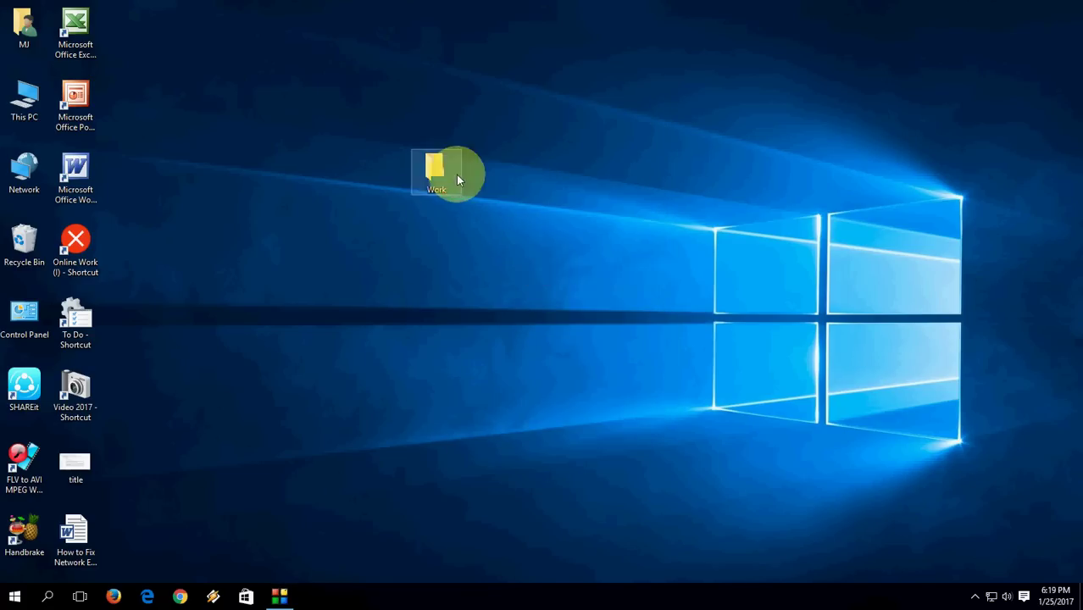
- Add the Everyone group to the Work folder's security permissions by entering "eve" as the object name
{"action": "right_click", "coordinate": [456, 175]}
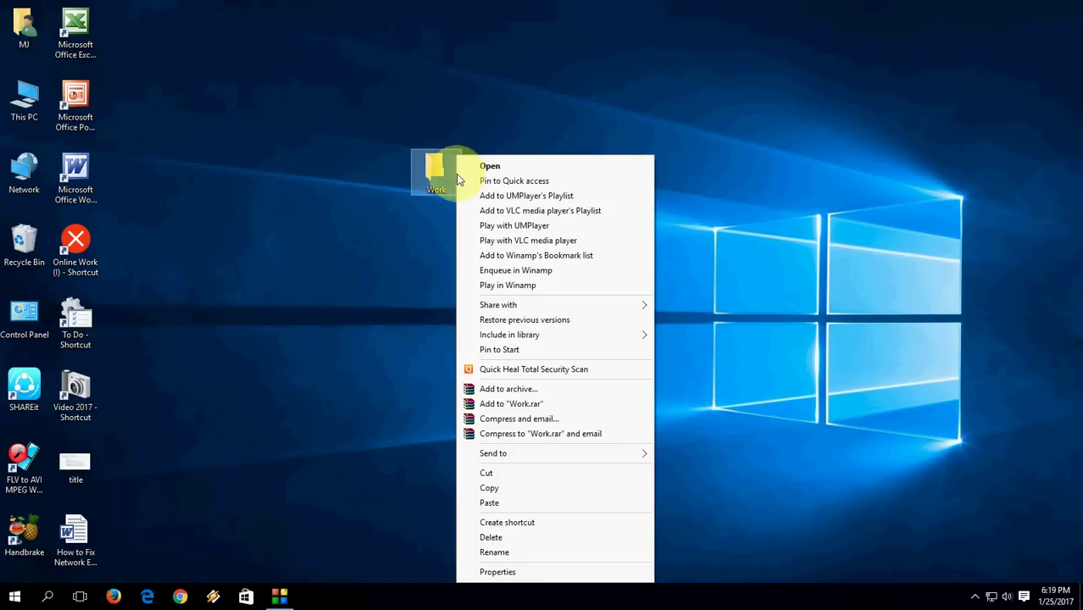
{"action": "left_click", "coordinate": [523, 569]}
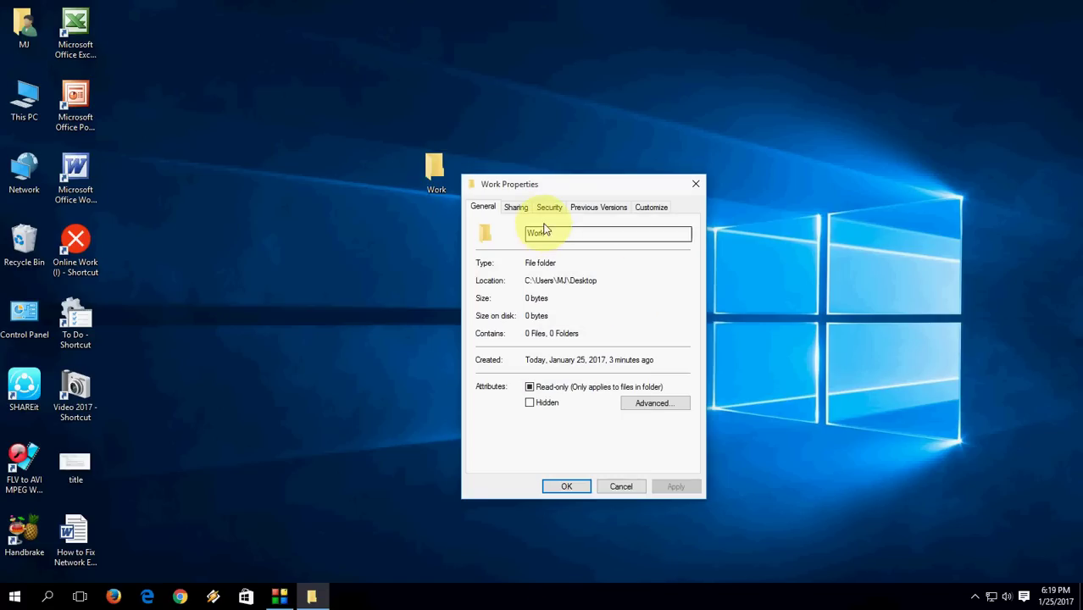
{"action": "left_click", "coordinate": [544, 208]}
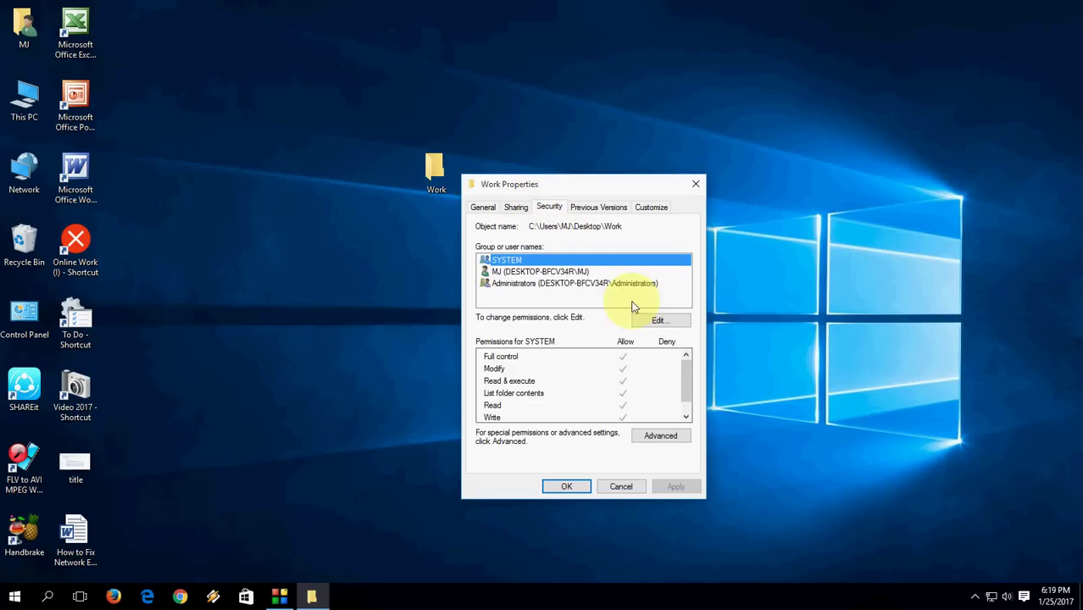
{"action": "left_click", "coordinate": [649, 322]}
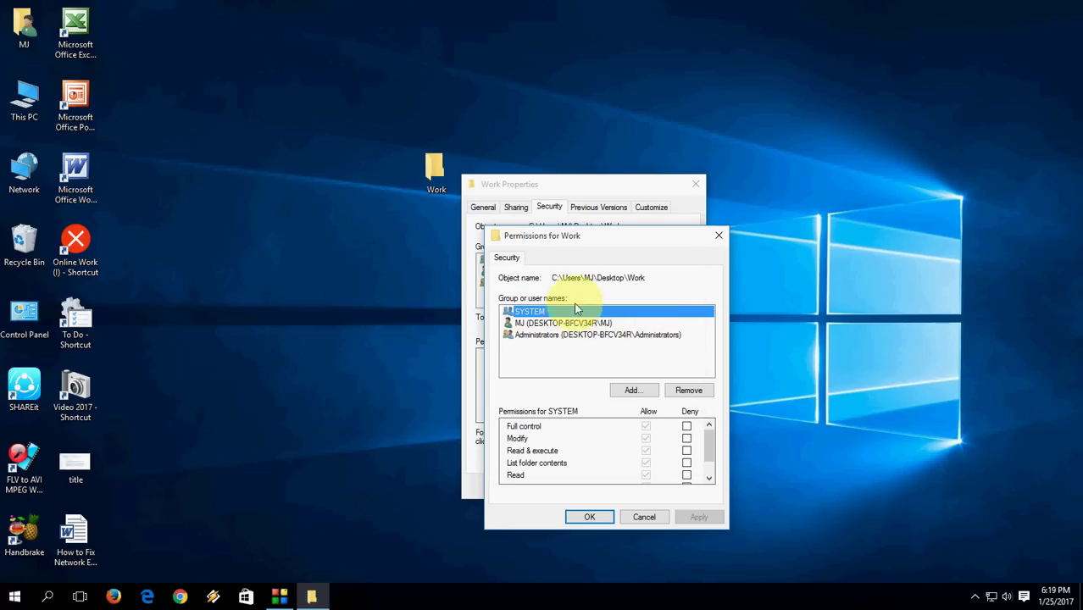
{"action": "left_click_drag", "start_coordinate": [571, 237], "coordinate": [570, 209]}
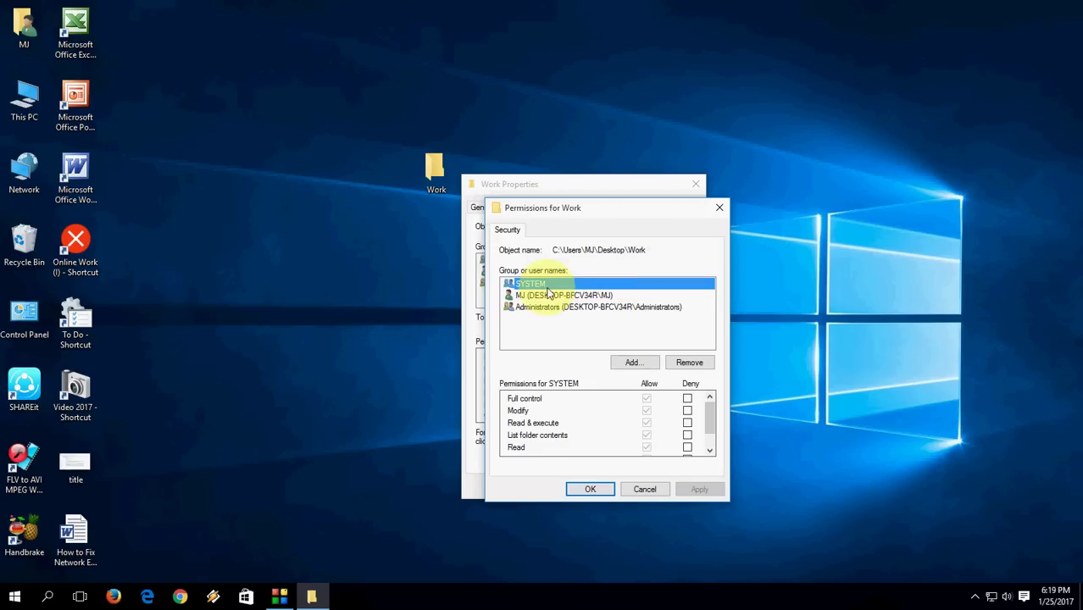
{"action": "left_click", "coordinate": [631, 362]}
{"action": "type", "text": "e"}
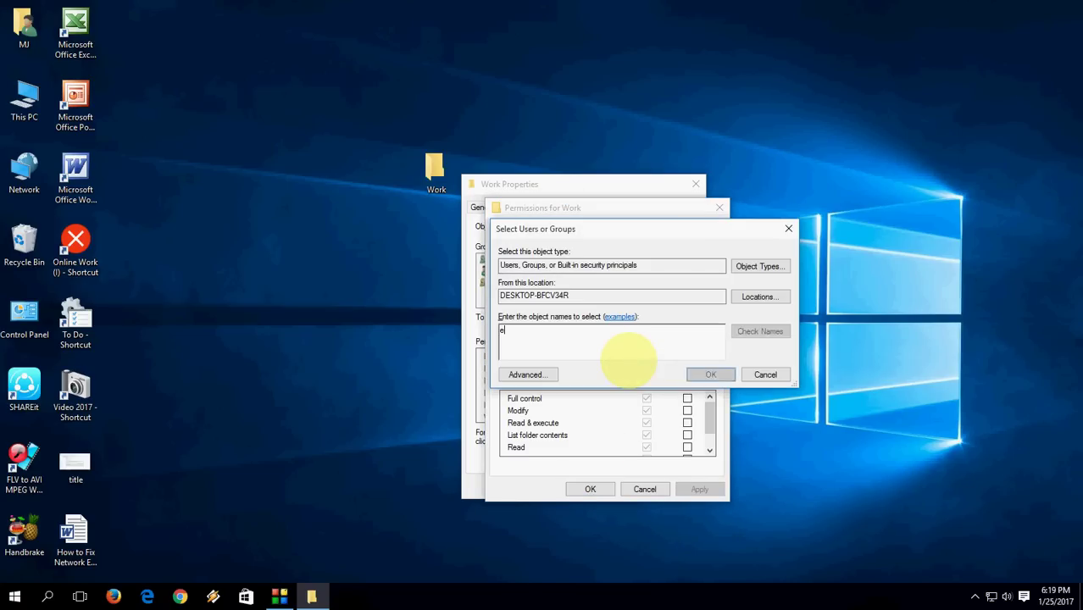
{"action": "type", "text": "ve"}
{"action": "left_click", "coordinate": [711, 375]}
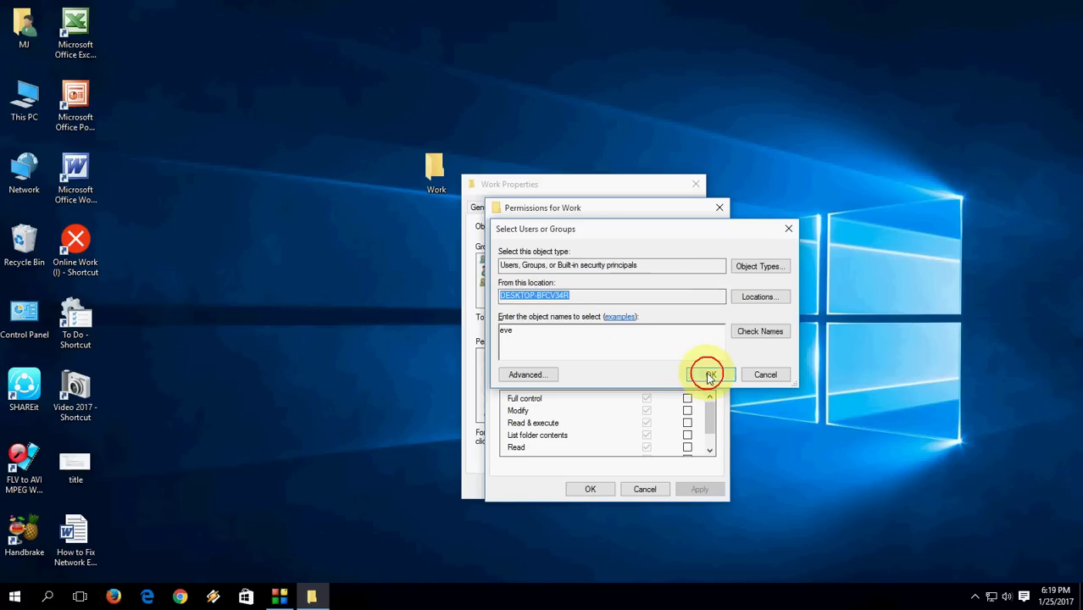
- Allow Everyone Full control in the Work folder's security permissions and close the folder's properties
{"action": "left_click", "coordinate": [541, 285]}
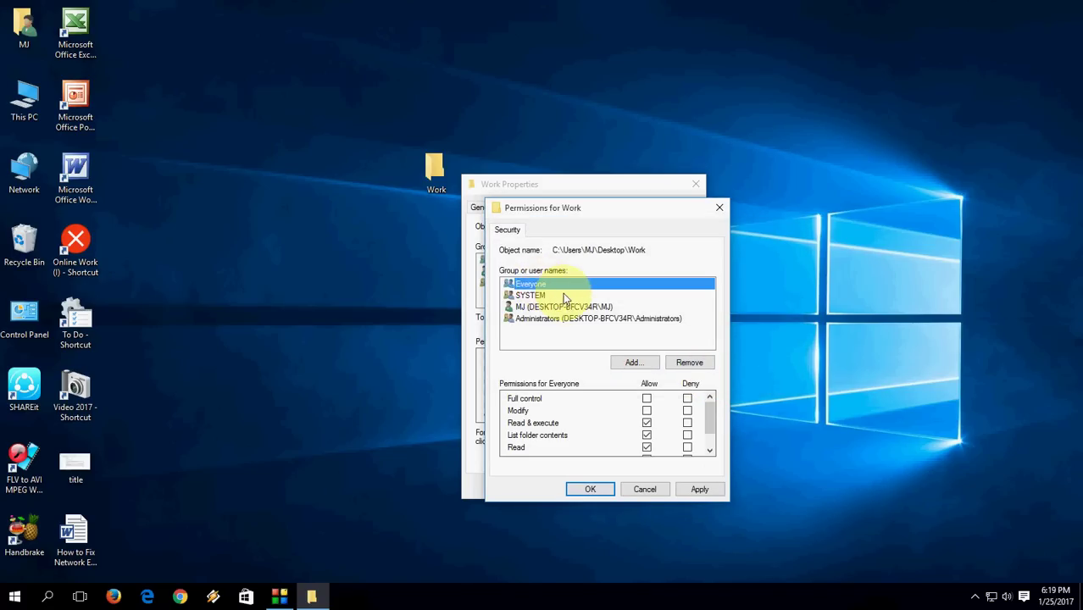
{"action": "left_click", "coordinate": [647, 399]}
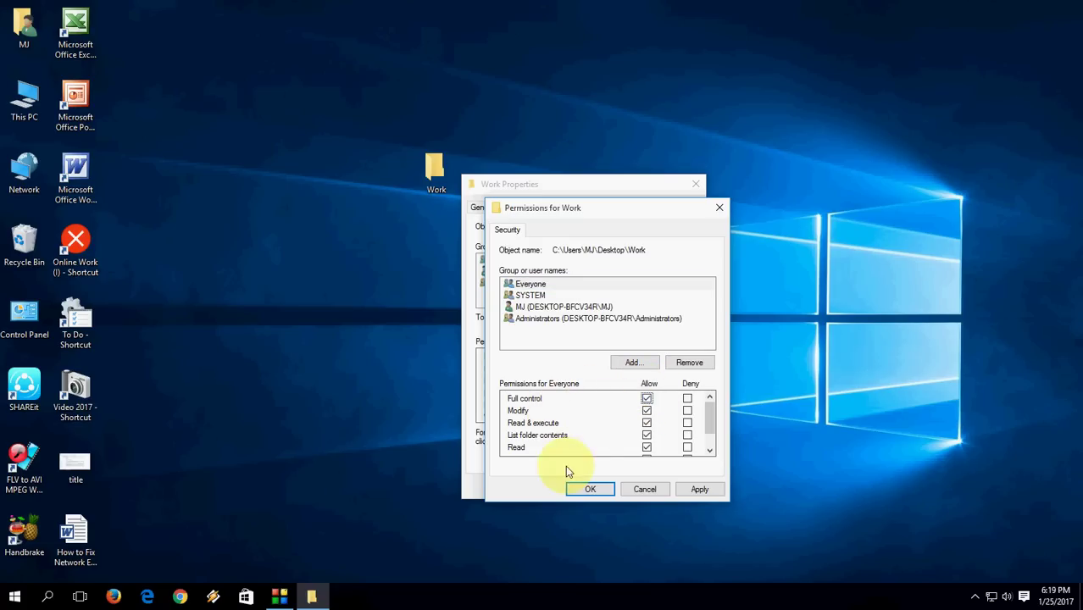
{"action": "left_click", "coordinate": [701, 490]}
{"action": "left_click", "coordinate": [594, 490]}
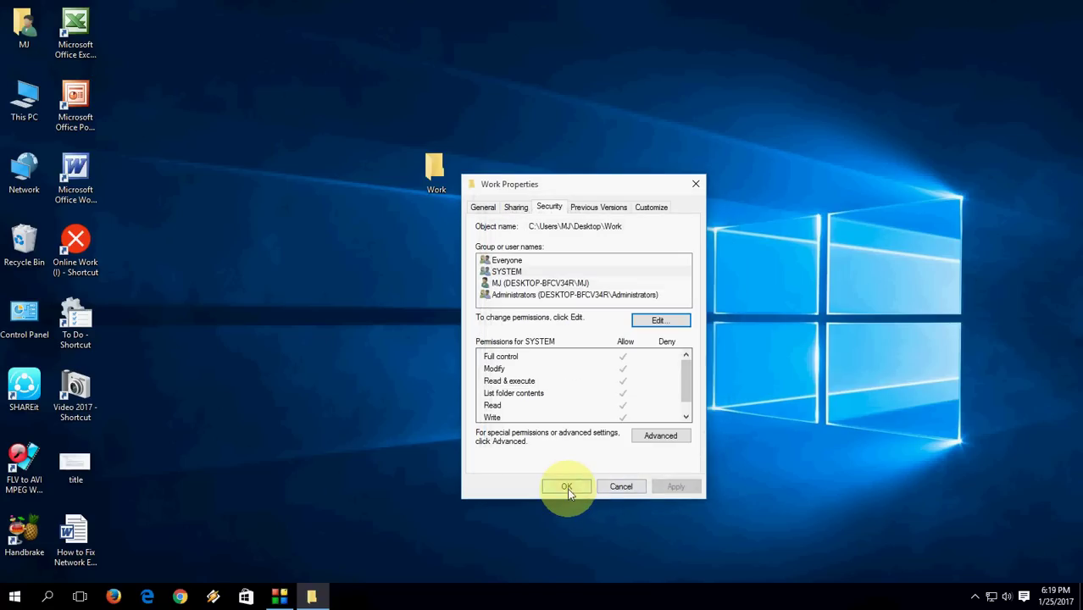
{"action": "left_click", "coordinate": [570, 480]}
- Share the Work folder with Everyone through File Sharing and close the folder's properties
{"action": "right_click", "coordinate": [438, 172]}
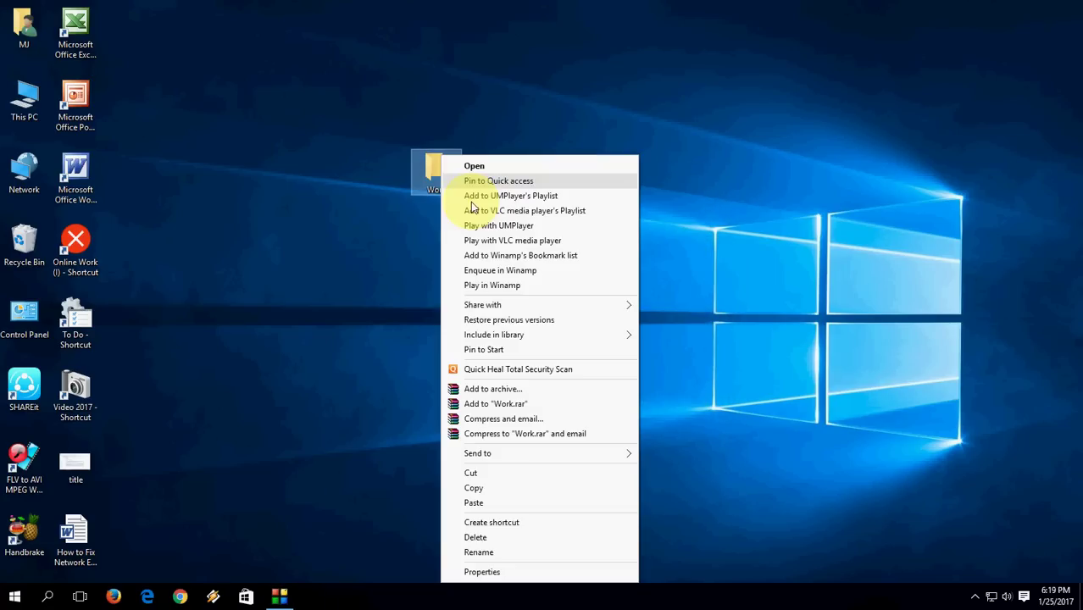
{"action": "left_click", "coordinate": [483, 573]}
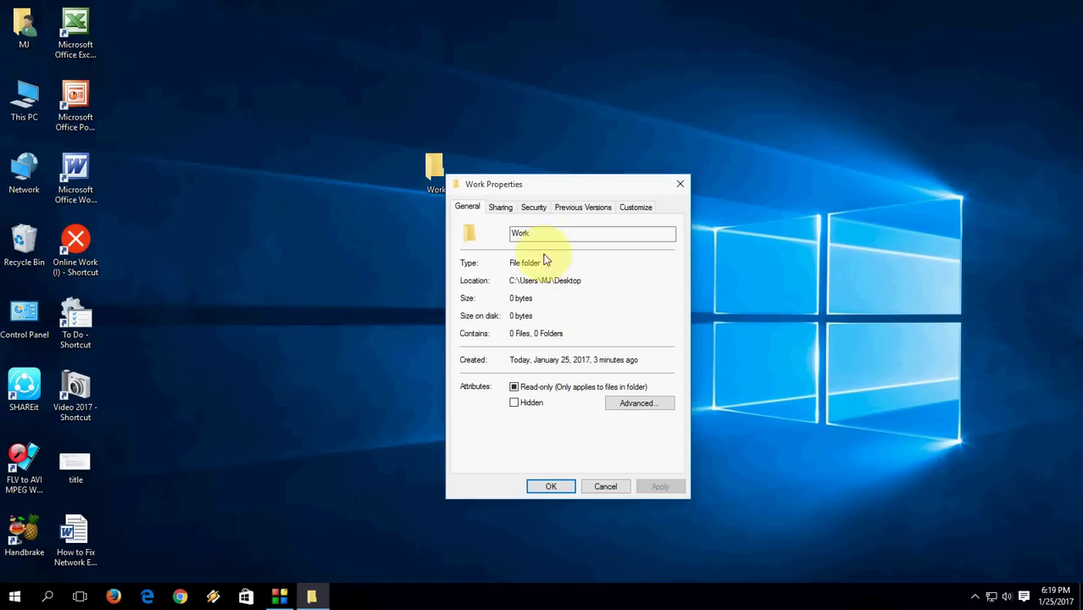
{"action": "left_click", "coordinate": [502, 209]}
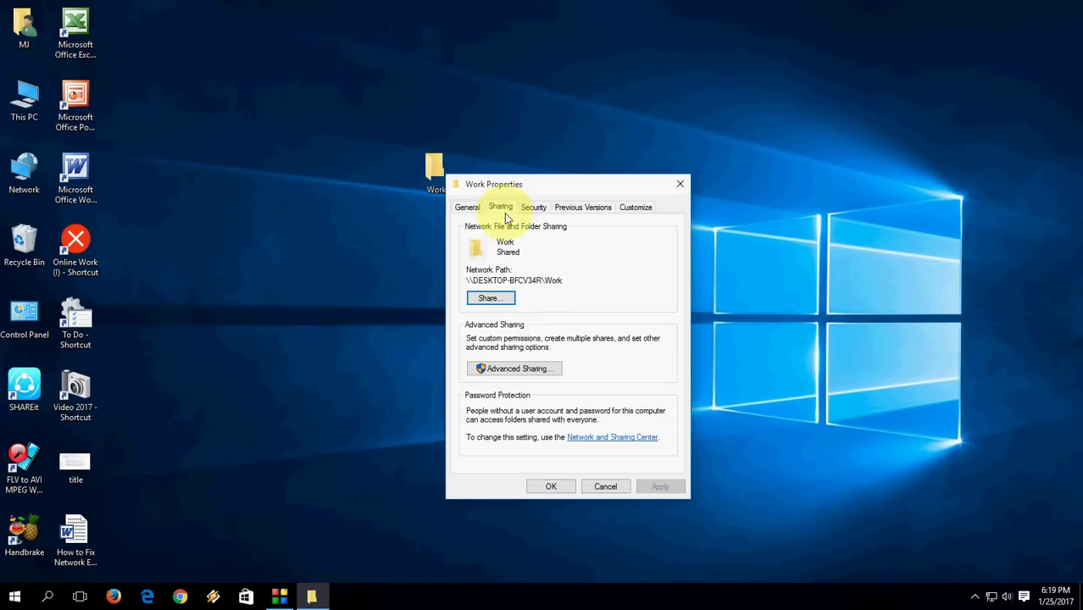
{"action": "left_click", "coordinate": [491, 300]}
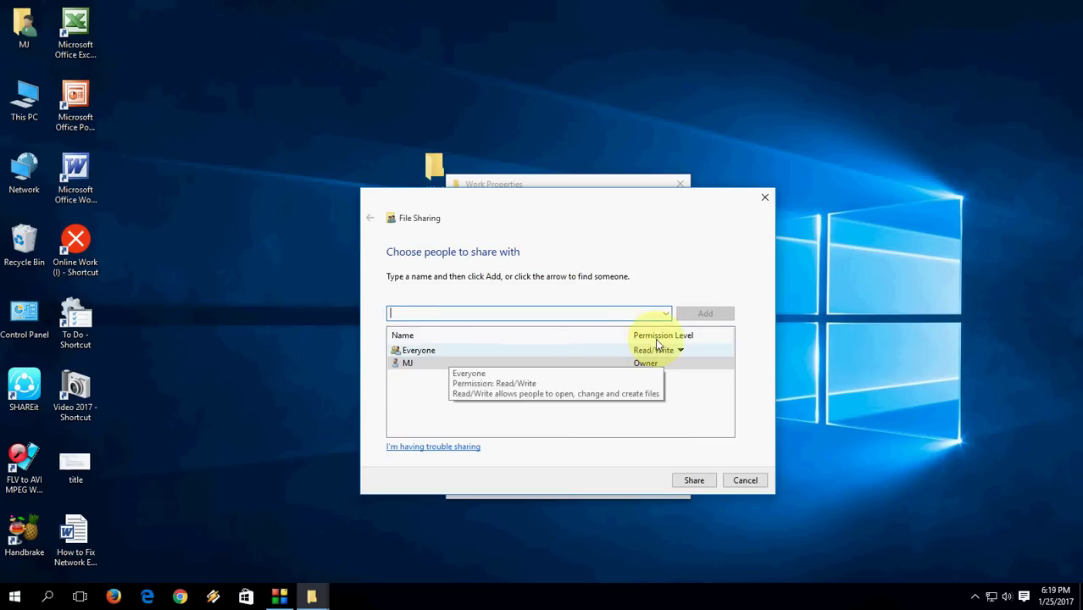
{"action": "left_click", "coordinate": [666, 314]}
{"action": "left_click", "coordinate": [489, 345]}
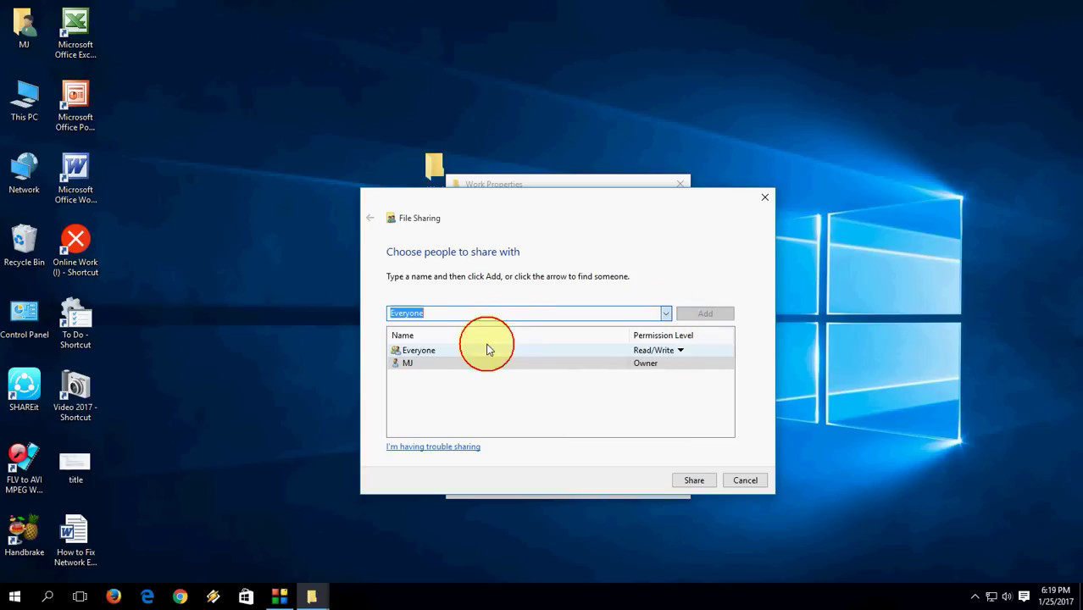
{"action": "left_click", "coordinate": [711, 316]}
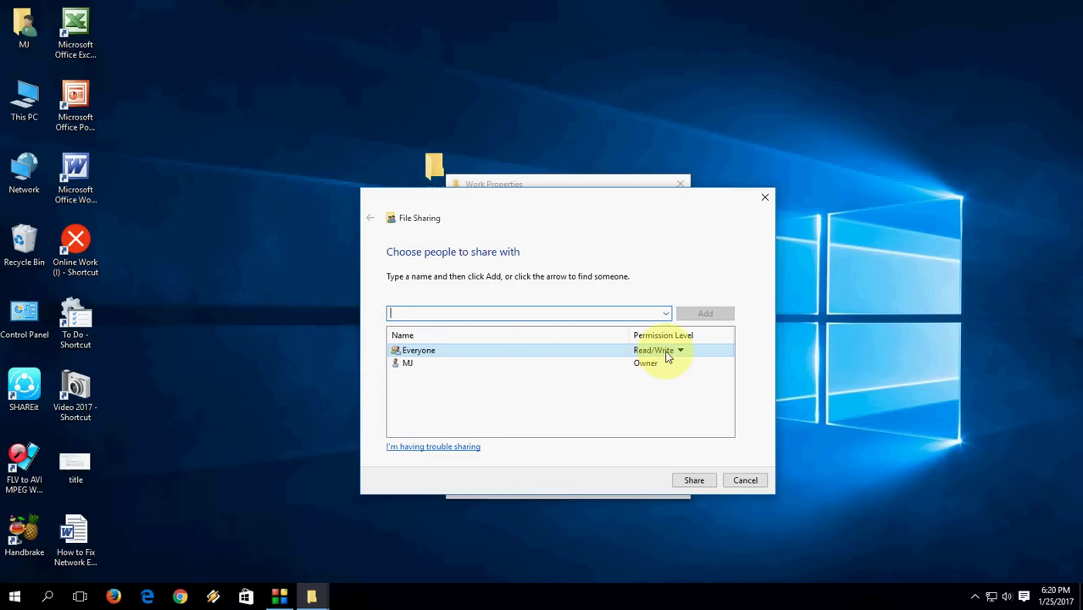
{"action": "left_click", "coordinate": [693, 481]}
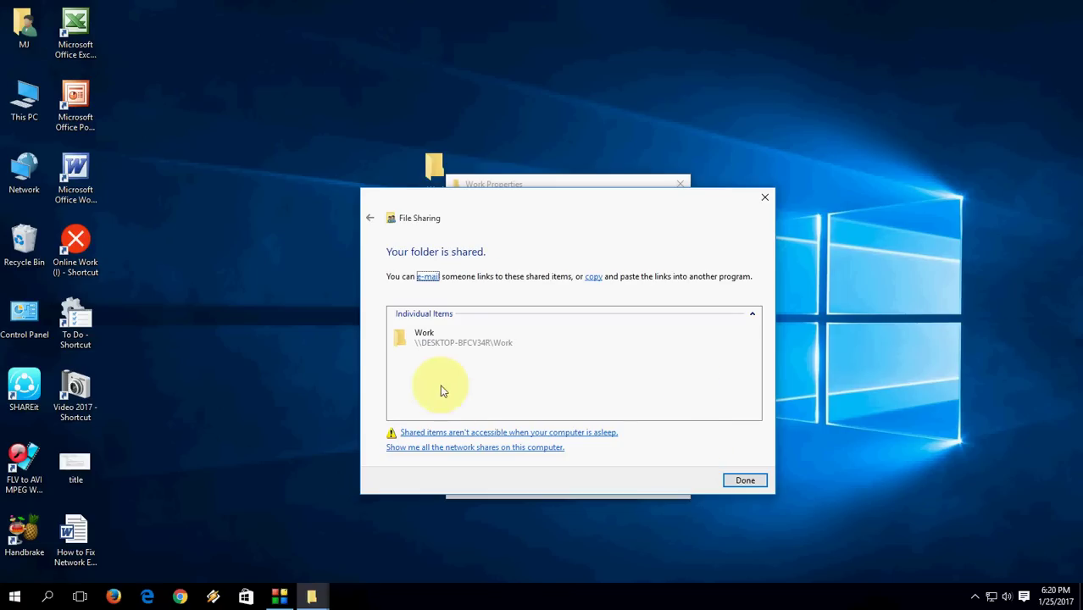
{"action": "left_click", "coordinate": [539, 339]}
{"action": "left_click", "coordinate": [729, 481]}
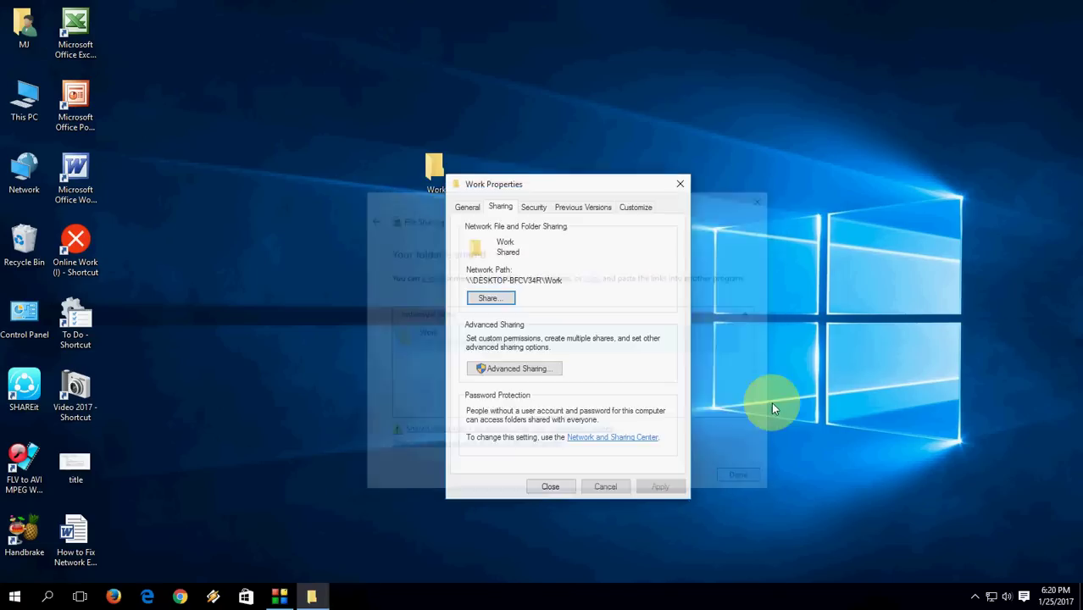
{"action": "left_click", "coordinate": [681, 184]}
{"action": "right_click", "coordinate": [575, 186]}
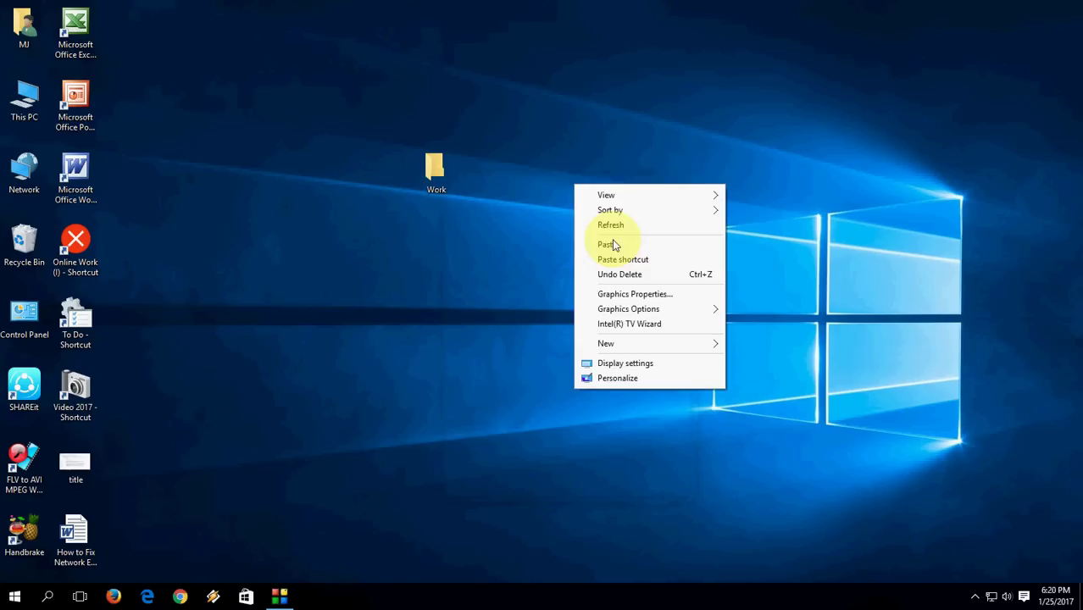
{"action": "left_click", "coordinate": [612, 226]}
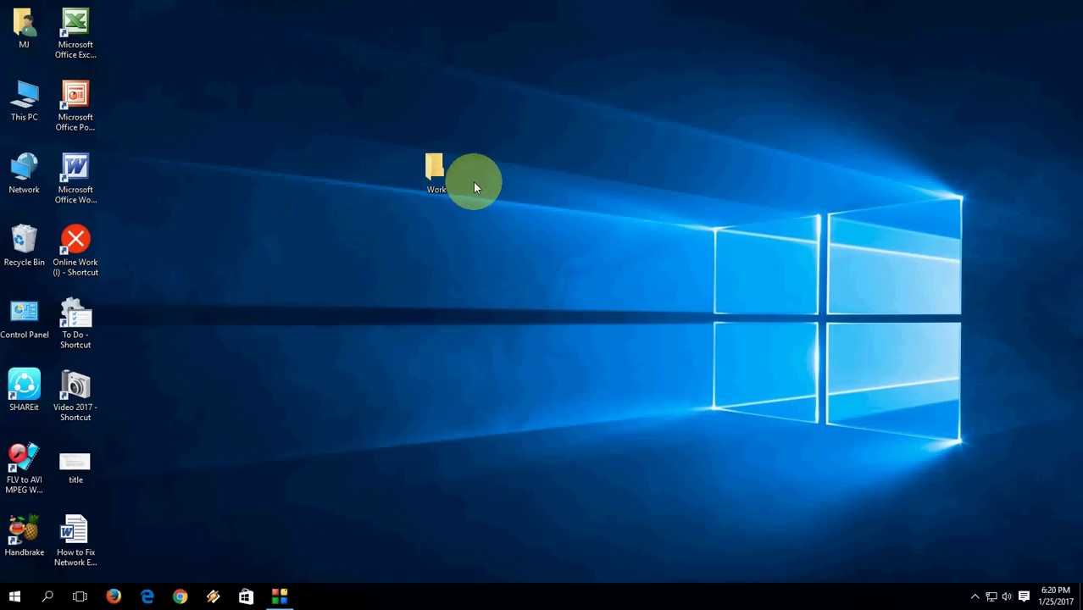
{"action": "right_click", "coordinate": [473, 182]}
{"action": "left_click", "coordinate": [504, 222]}
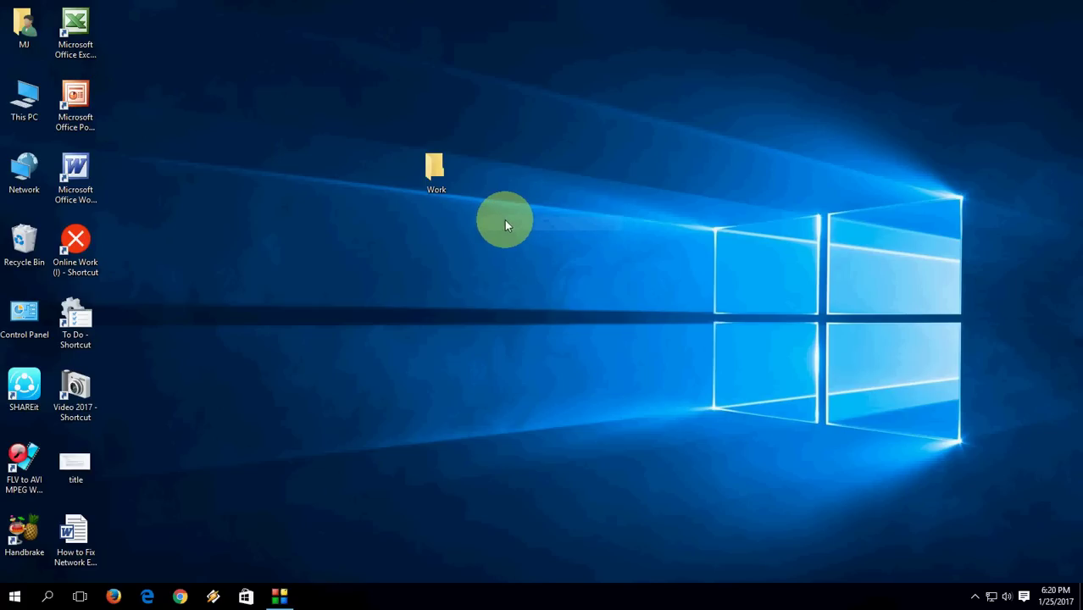
- Refresh the desktop and open the advanced sharing settings through the Network and Sharing Center
{"action": "right_click", "coordinate": [506, 222]}
{"action": "left_click", "coordinate": [531, 258]}
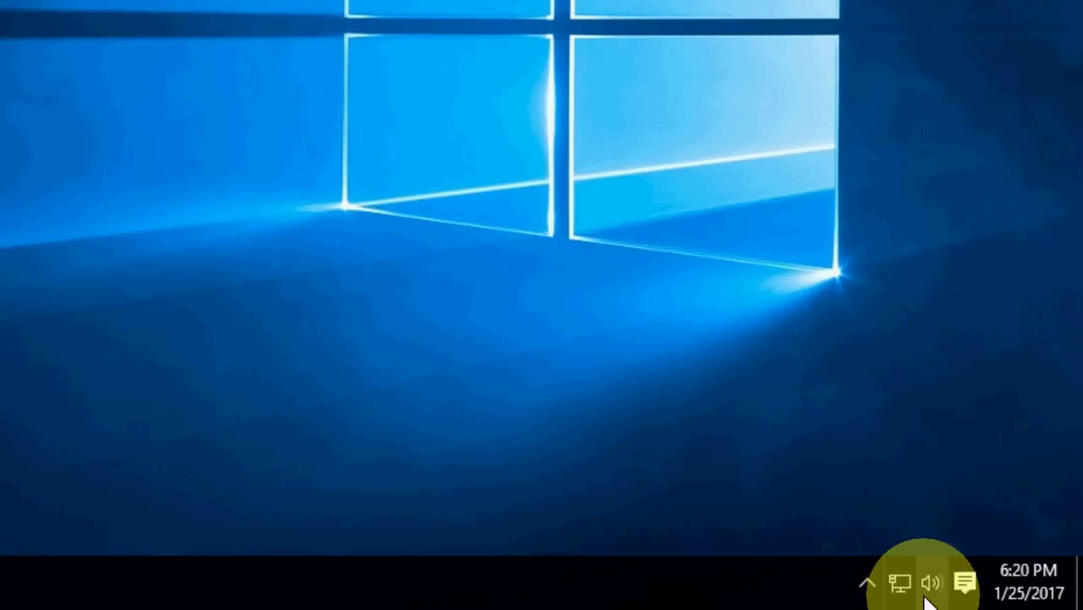
{"action": "right_click", "coordinate": [903, 586]}
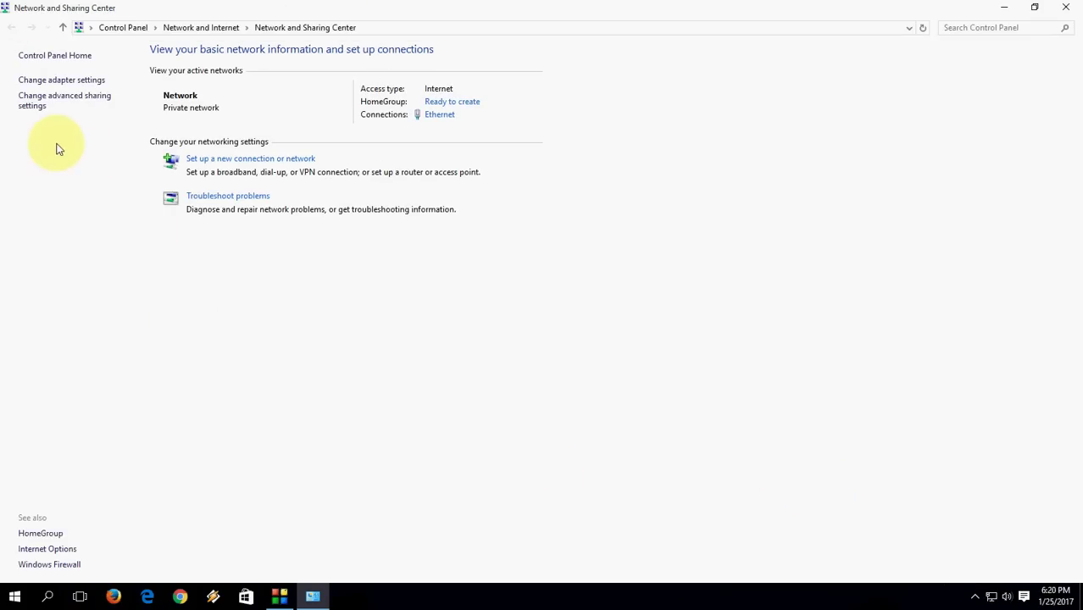
{"action": "left_click", "coordinate": [23, 99]}
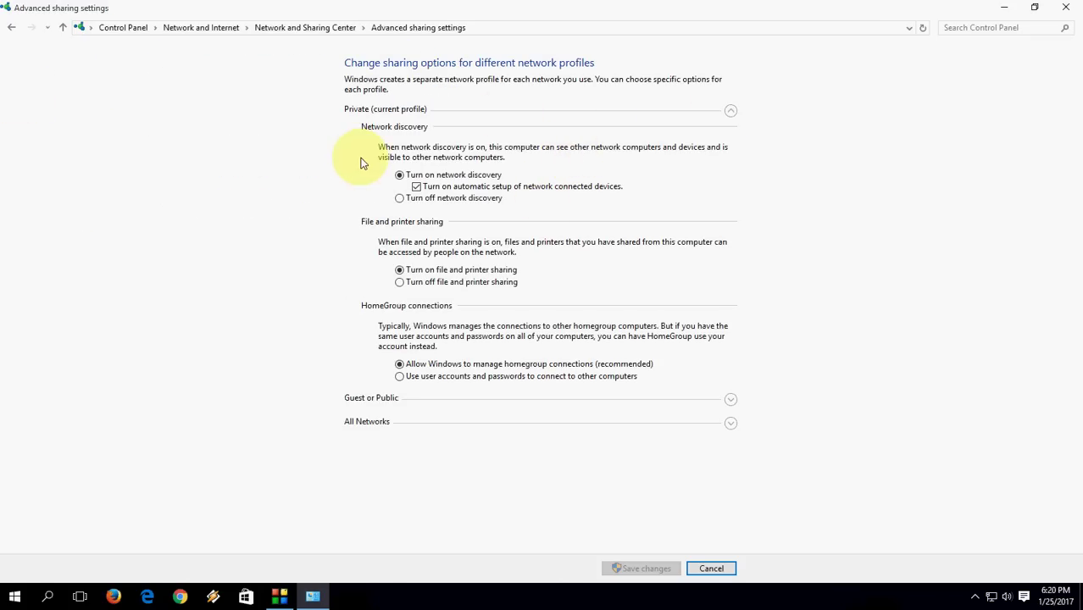
- Review the Private profile's network discovery, file and printer sharing, and HomeGroup connection options
{"action": "left_click", "coordinate": [375, 111]}
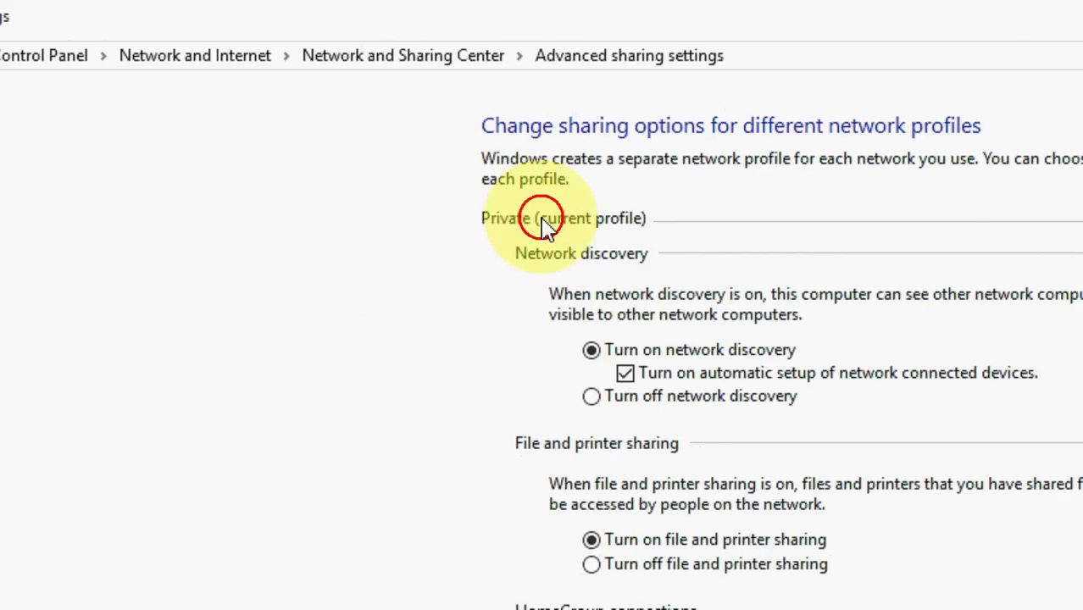
{"action": "left_click", "coordinate": [545, 225]}
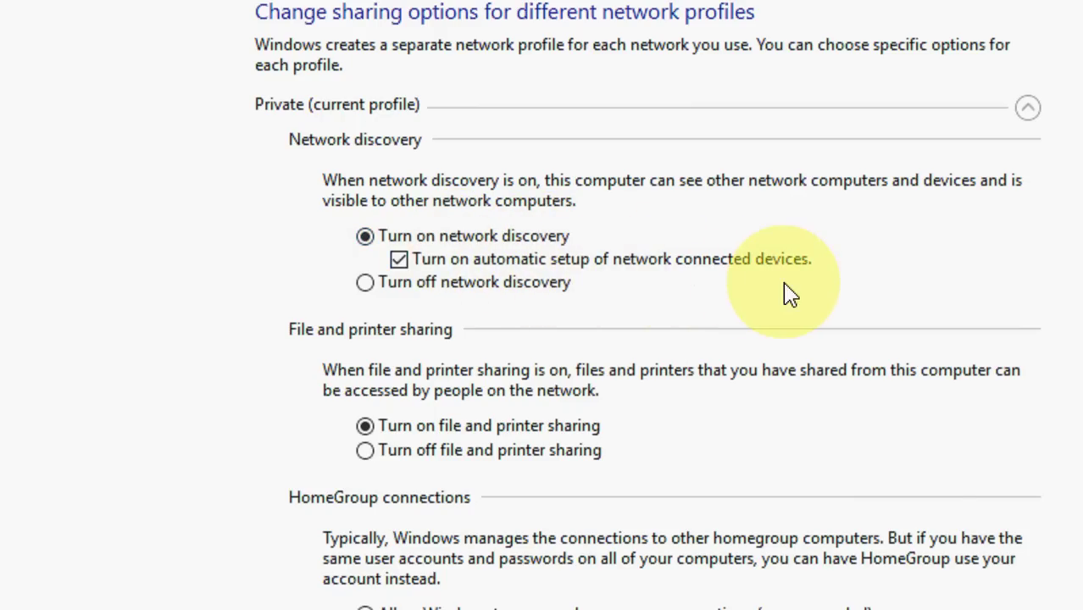
{"action": "scroll", "coordinate": [806, 526], "scroll_direction": "down", "scroll_amount": 3}
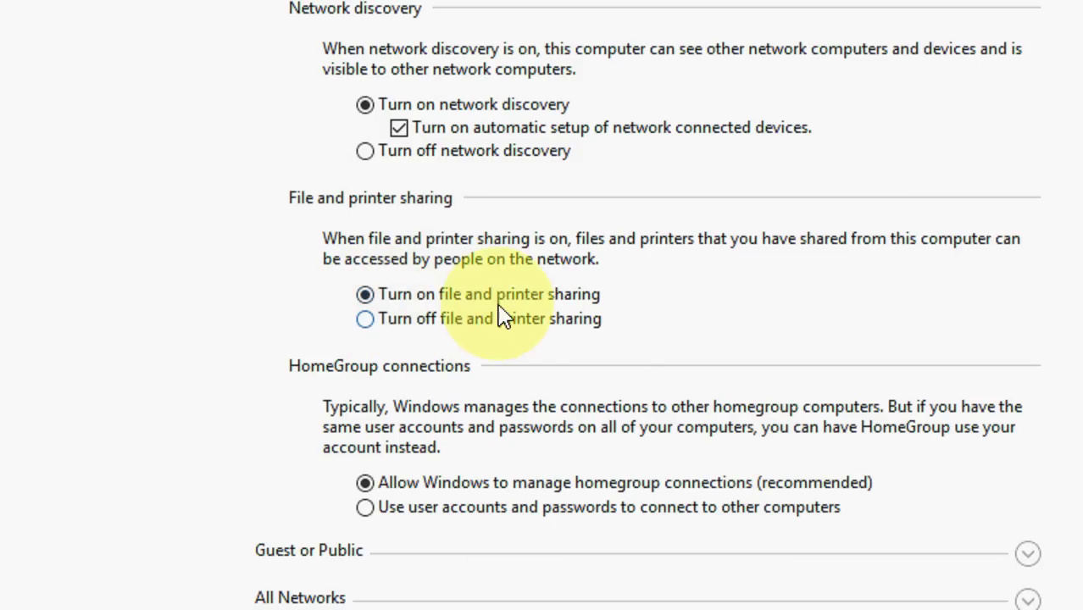
{"action": "scroll", "coordinate": [526, 492], "scroll_direction": "down", "scroll_amount": 1}
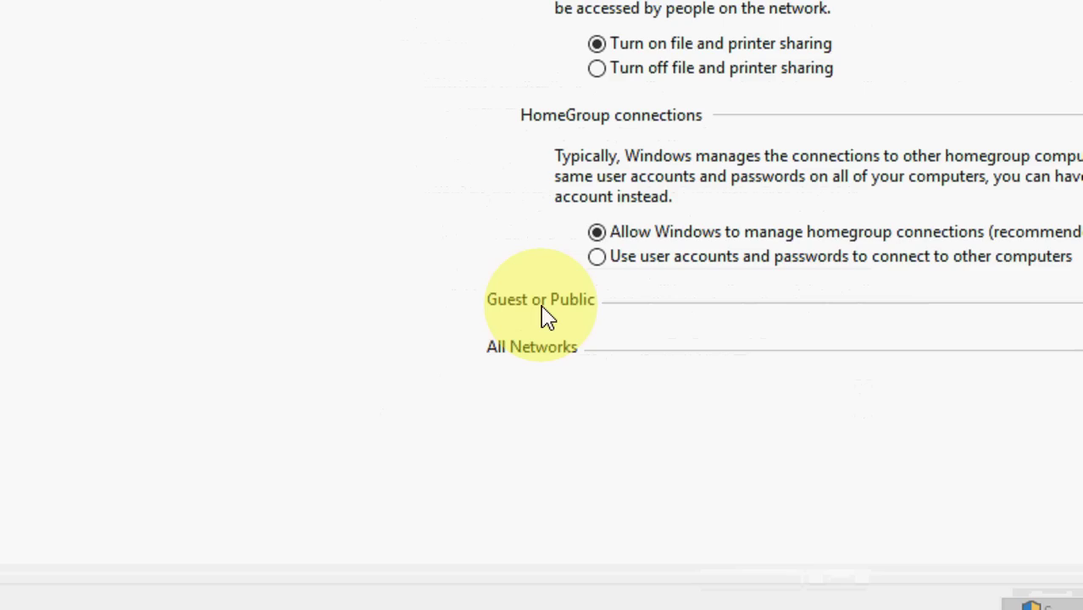
{"action": "scroll", "coordinate": [547, 317], "scroll_direction": "down", "scroll_amount": 1}
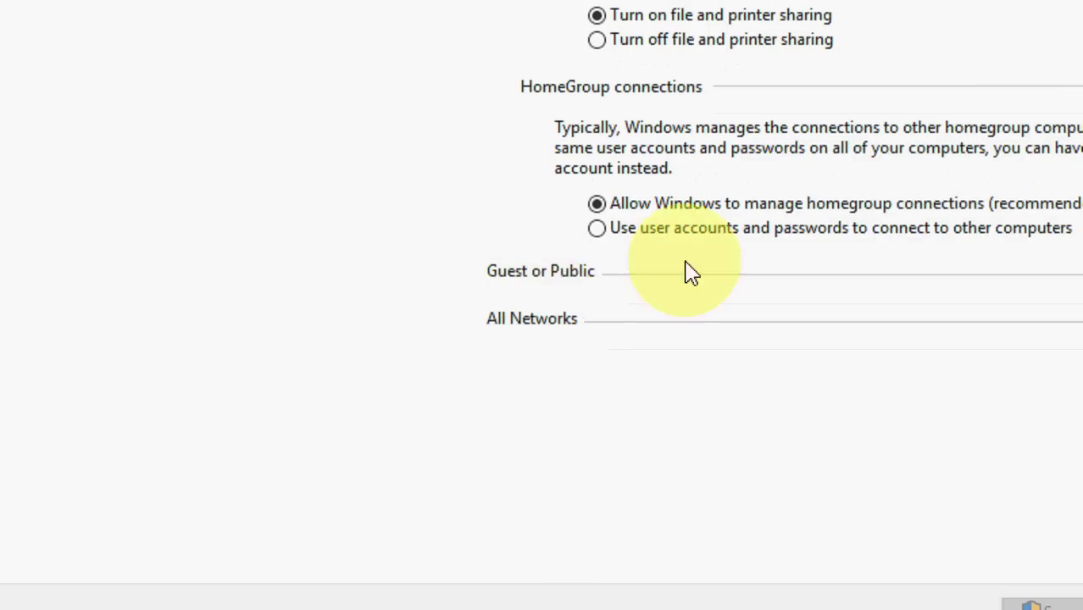
- Check the Guest or Public discovery and sharing options and the All Networks options, including password protected sharing
{"action": "left_click", "coordinate": [523, 286]}
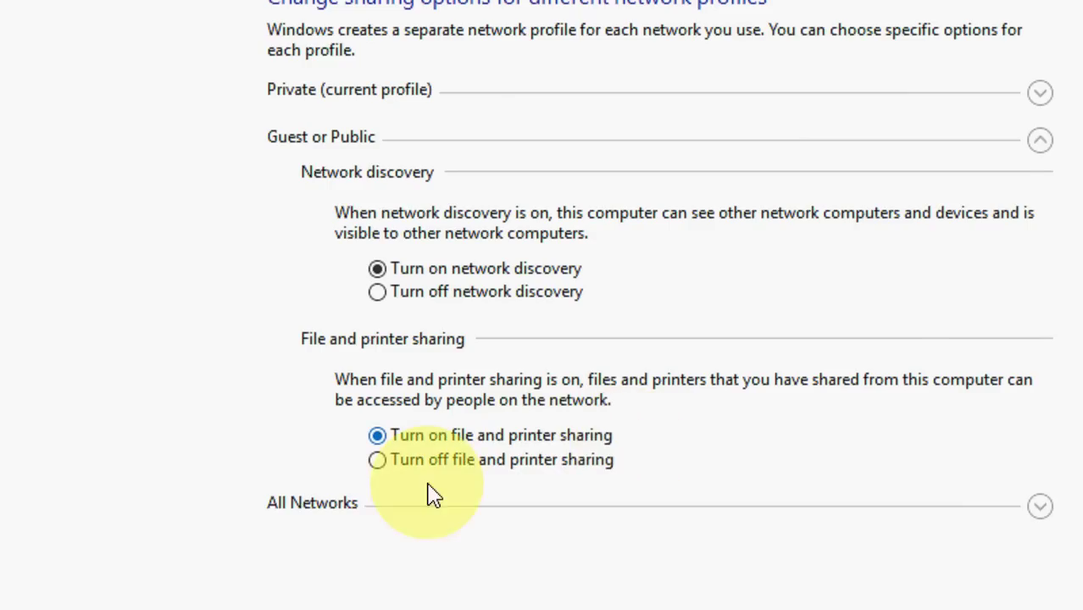
{"action": "left_click", "coordinate": [329, 483]}
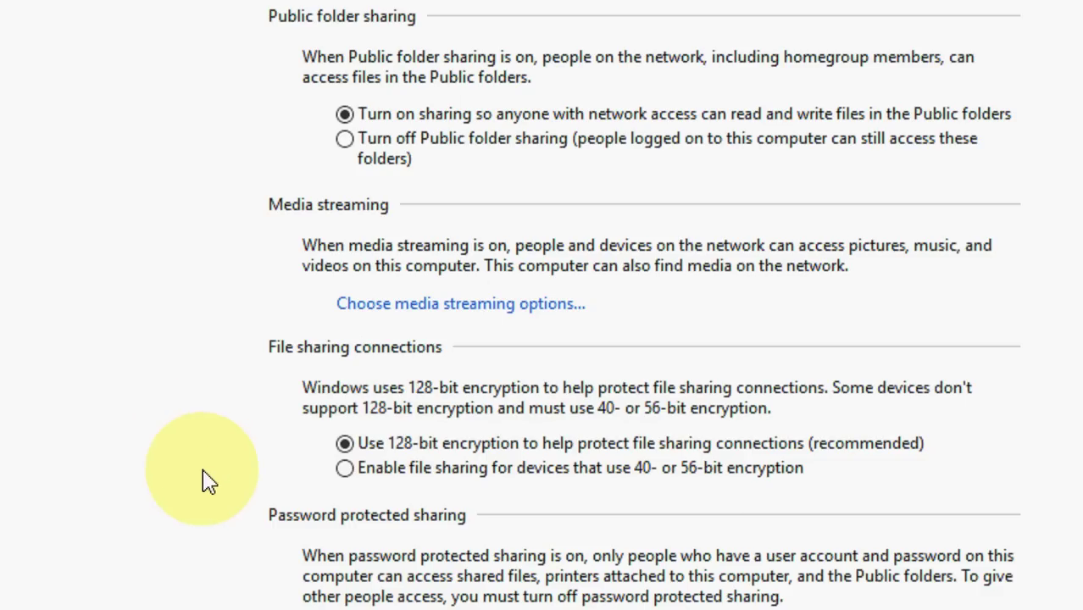
{"action": "scroll", "coordinate": [278, 593], "scroll_direction": "down", "scroll_amount": 3}
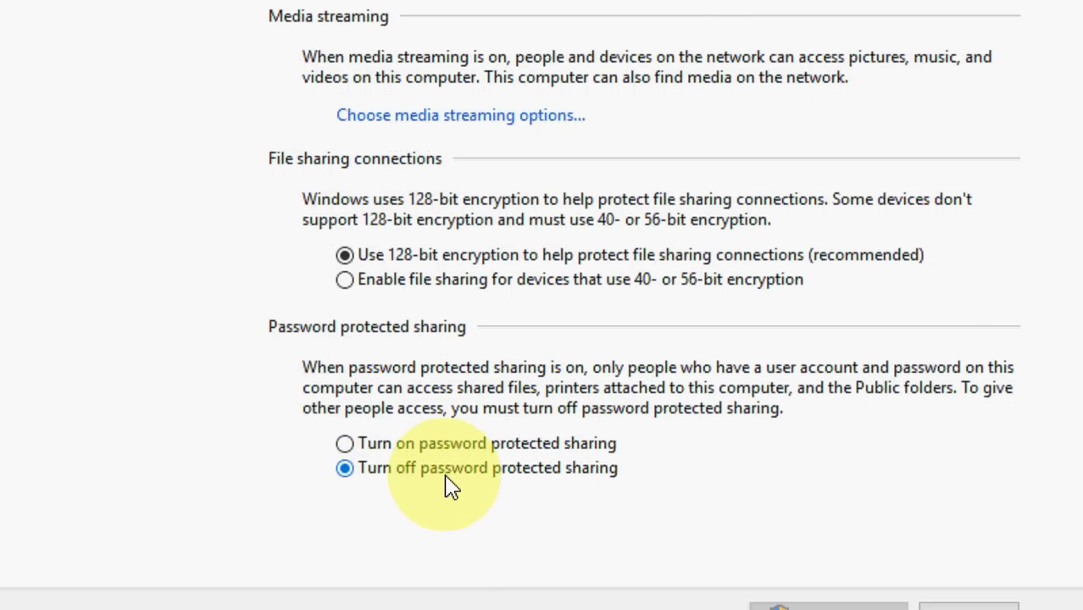
{"action": "scroll", "coordinate": [174, 309], "scroll_direction": "down", "scroll_amount": 1}
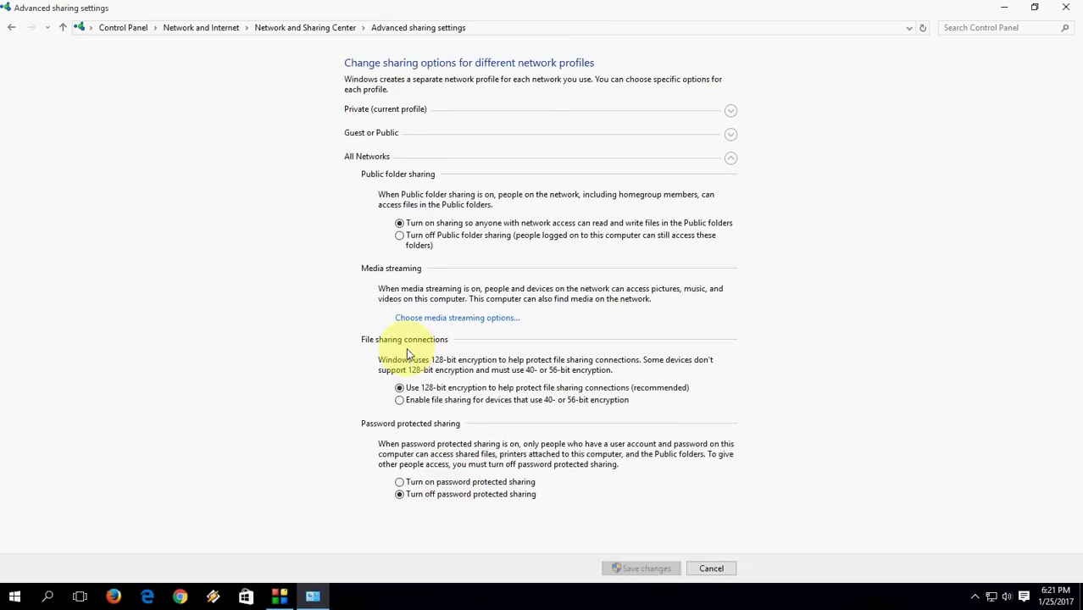
- Close the advanced sharing settings window and refresh the desktop
{"action": "left_click", "coordinate": [1066, 8]}
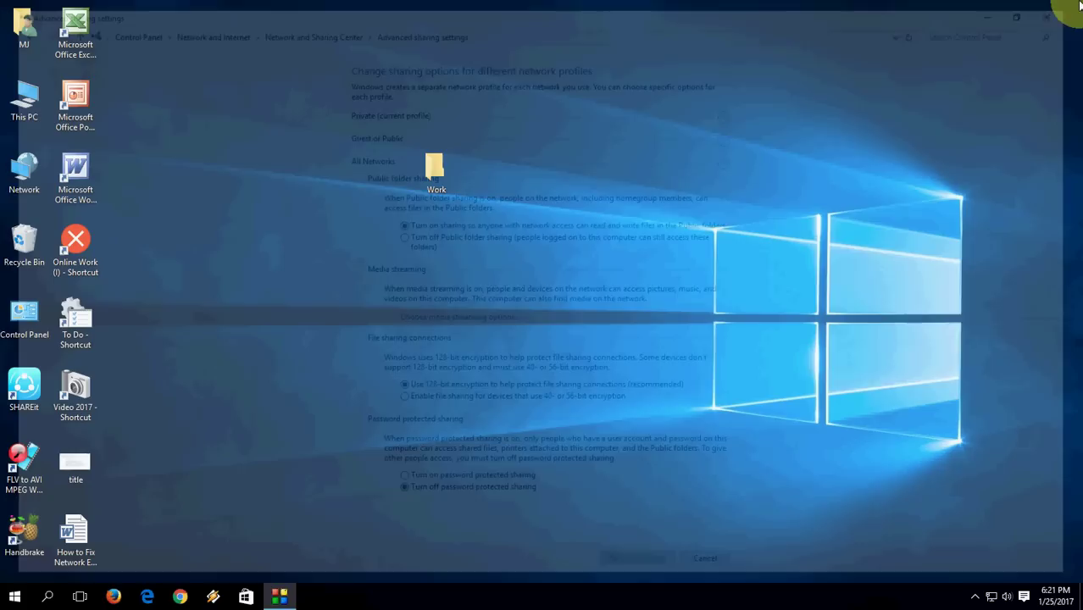
{"action": "right_click", "coordinate": [612, 79]}
{"action": "left_click", "coordinate": [629, 111]}
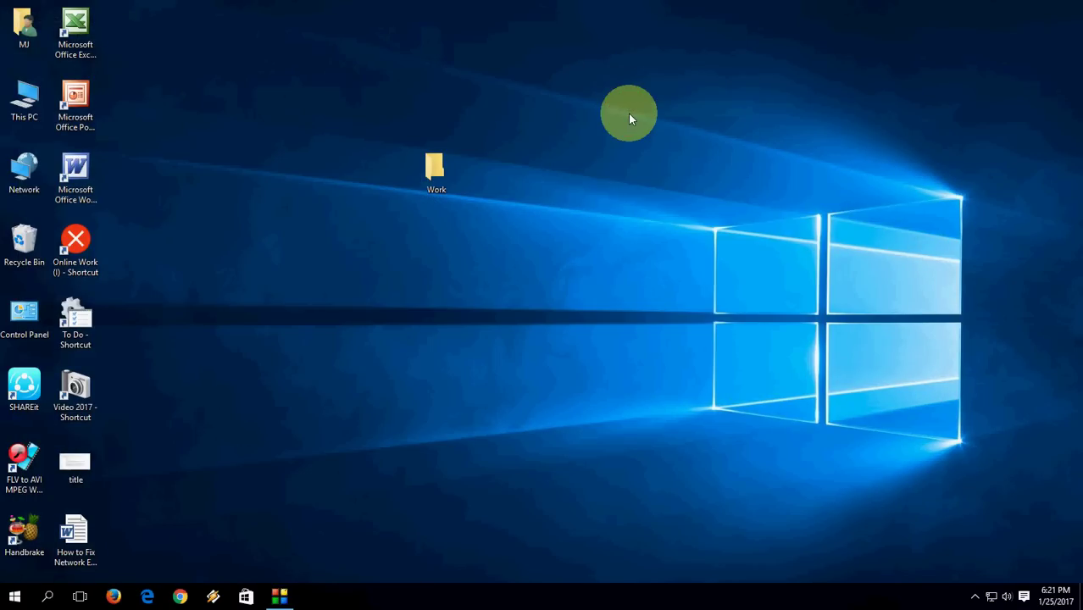